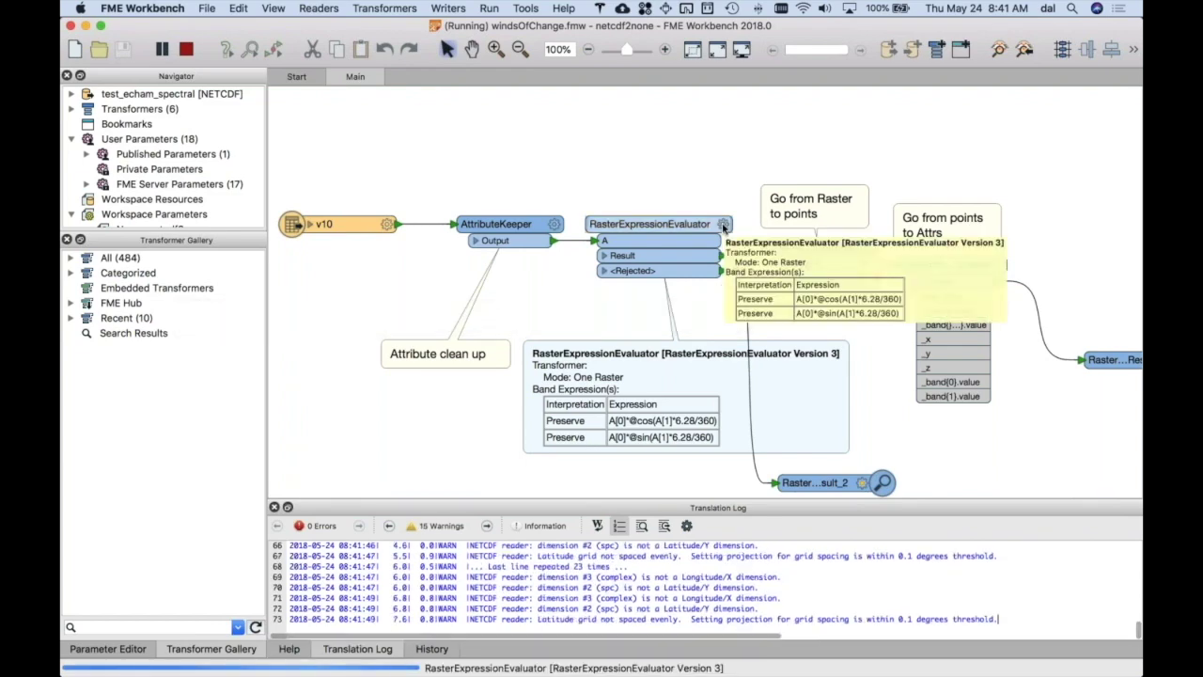
left_click(723, 225)
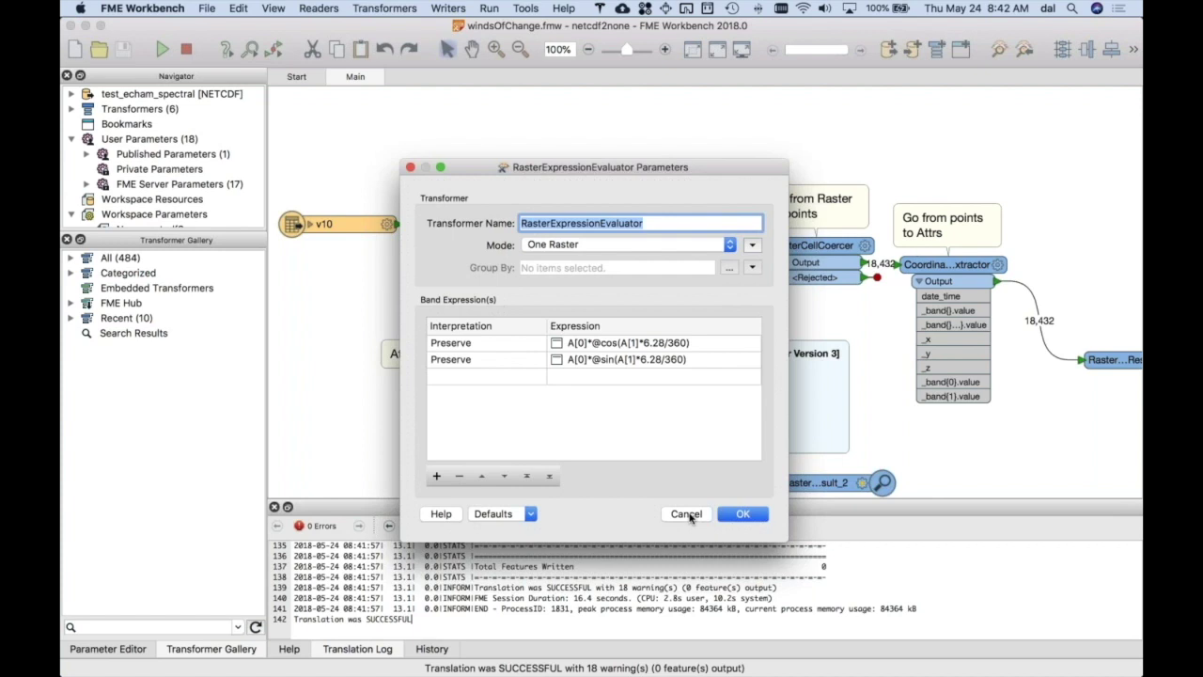
Cancel the RasterExpressionEvaluator Parameters dialog, leaving both band expressions unchanged.
left_click(690, 516)
left_click(690, 516)
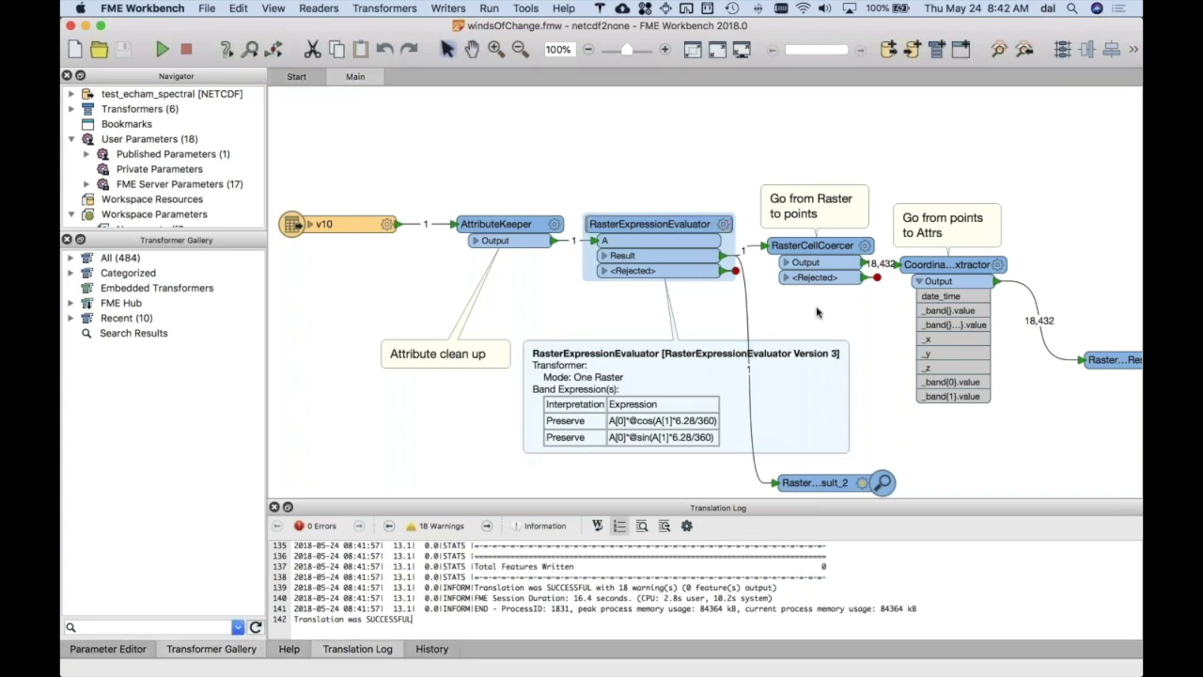
Check the RasterCellCoercer settings without changes, then expand its output to list date_time and _band{}.value.
mouse_move(866, 250)
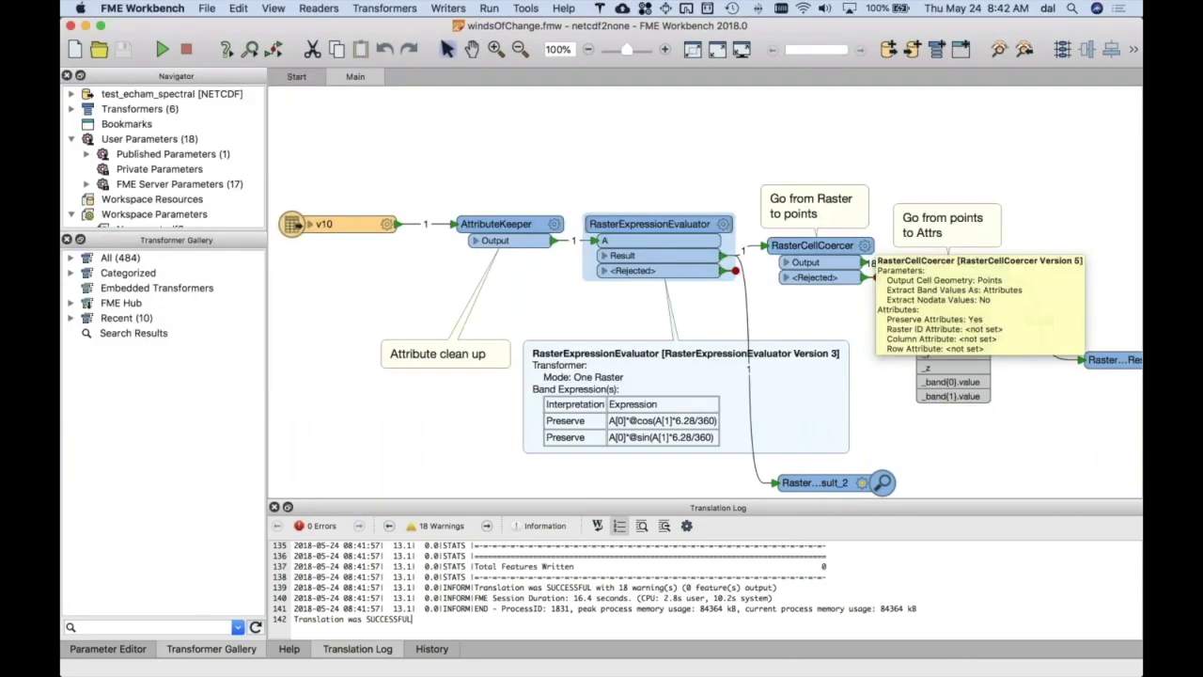
left_click(866, 248)
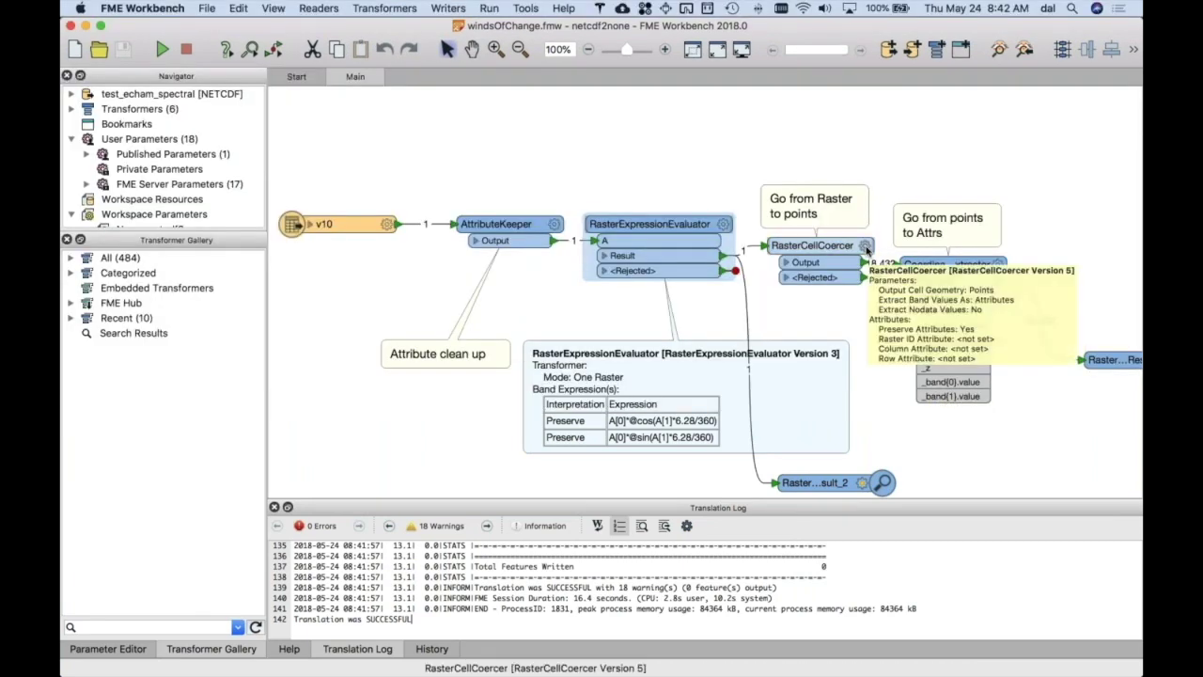
left_click(866, 249)
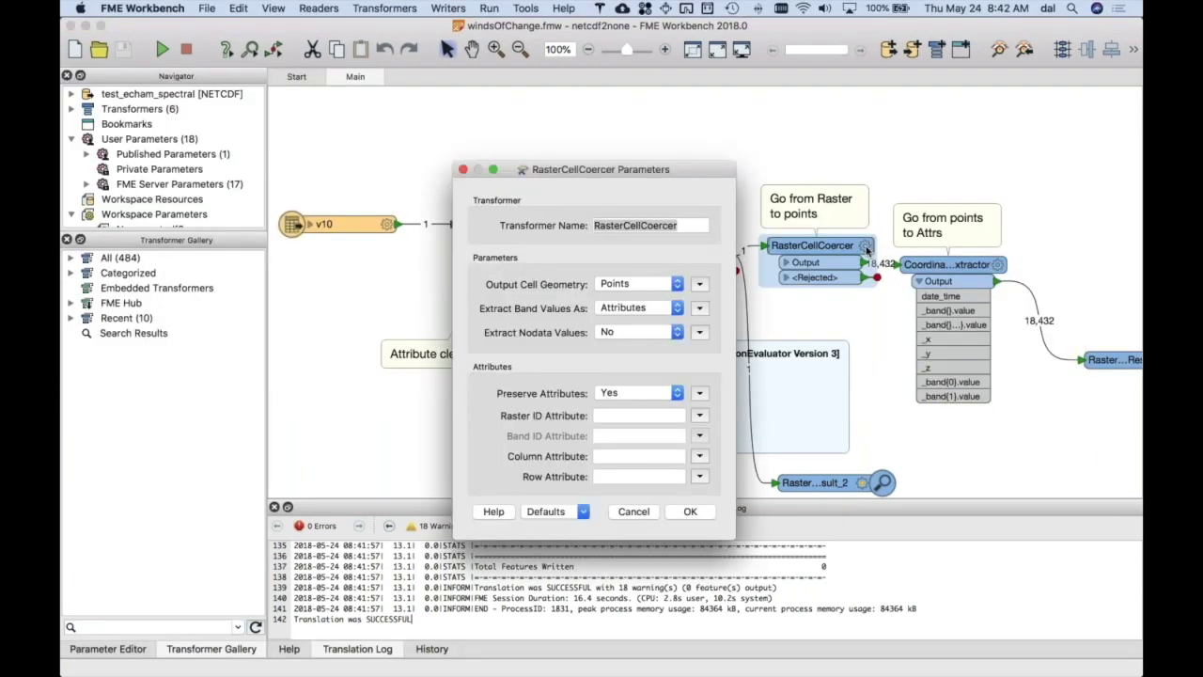
left_click(634, 511)
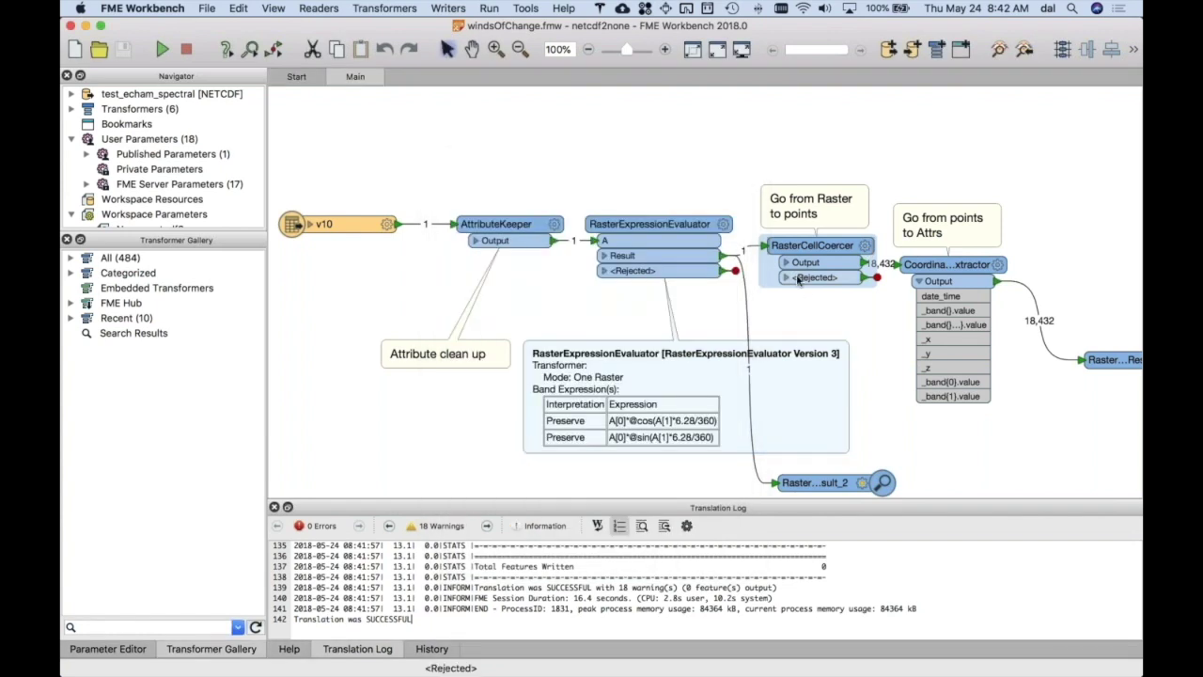
left_click(786, 263)
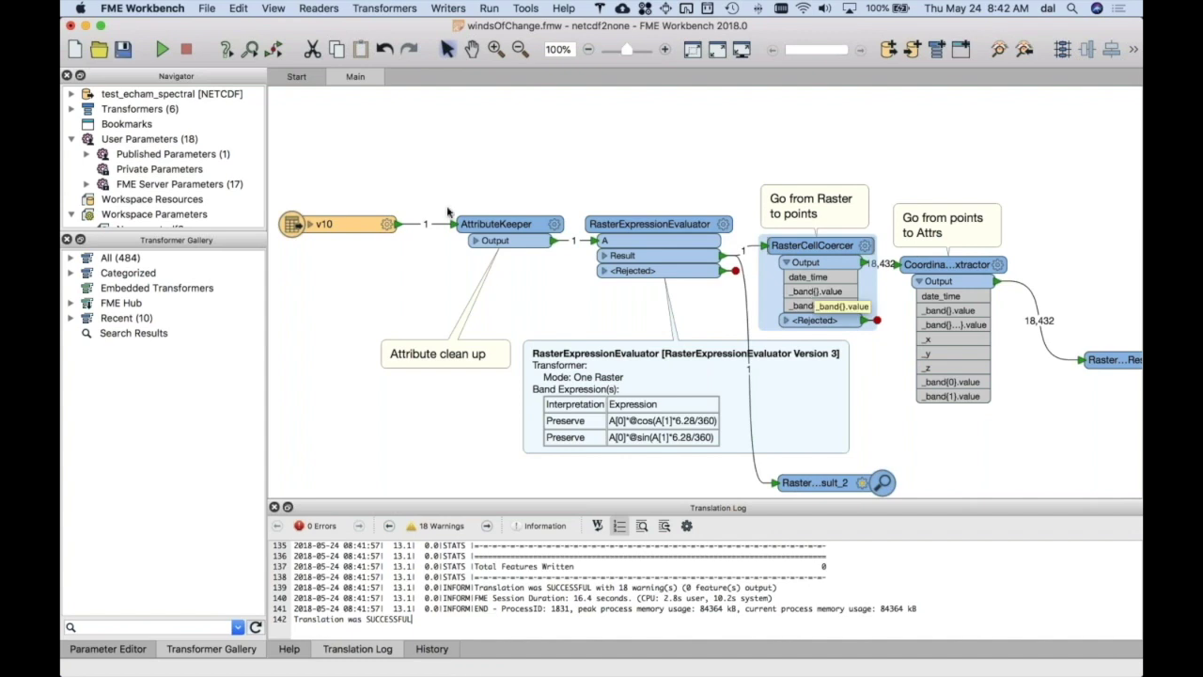
mouse_move(519, 235)
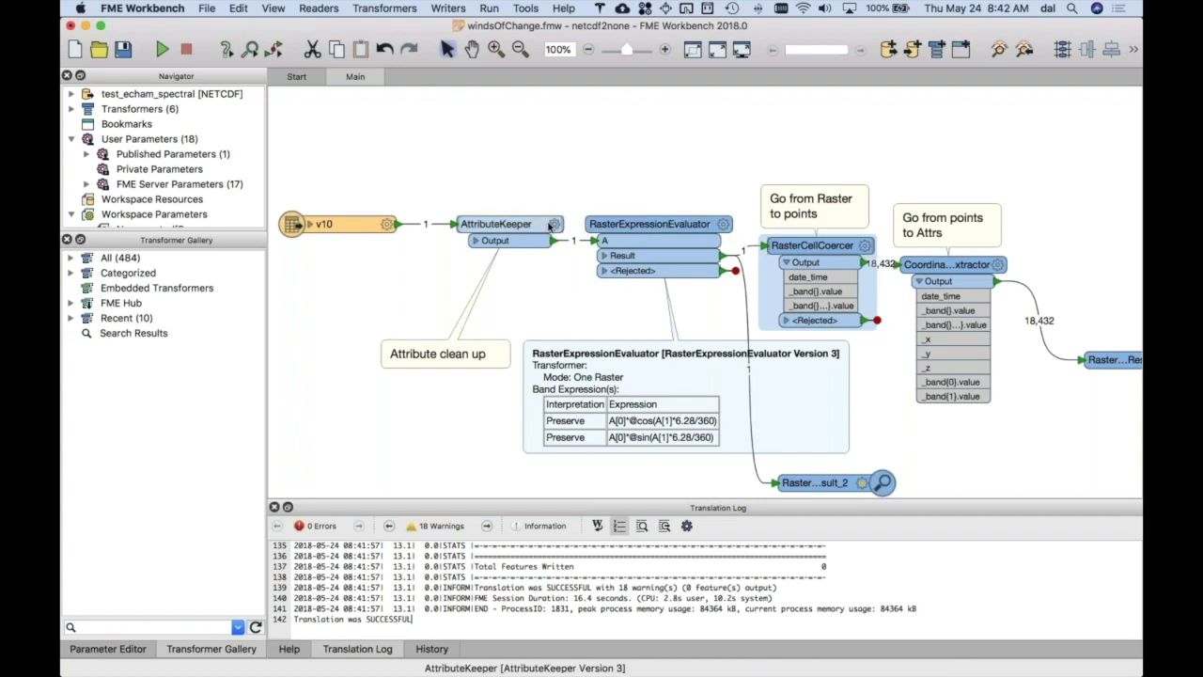
left_click(553, 225)
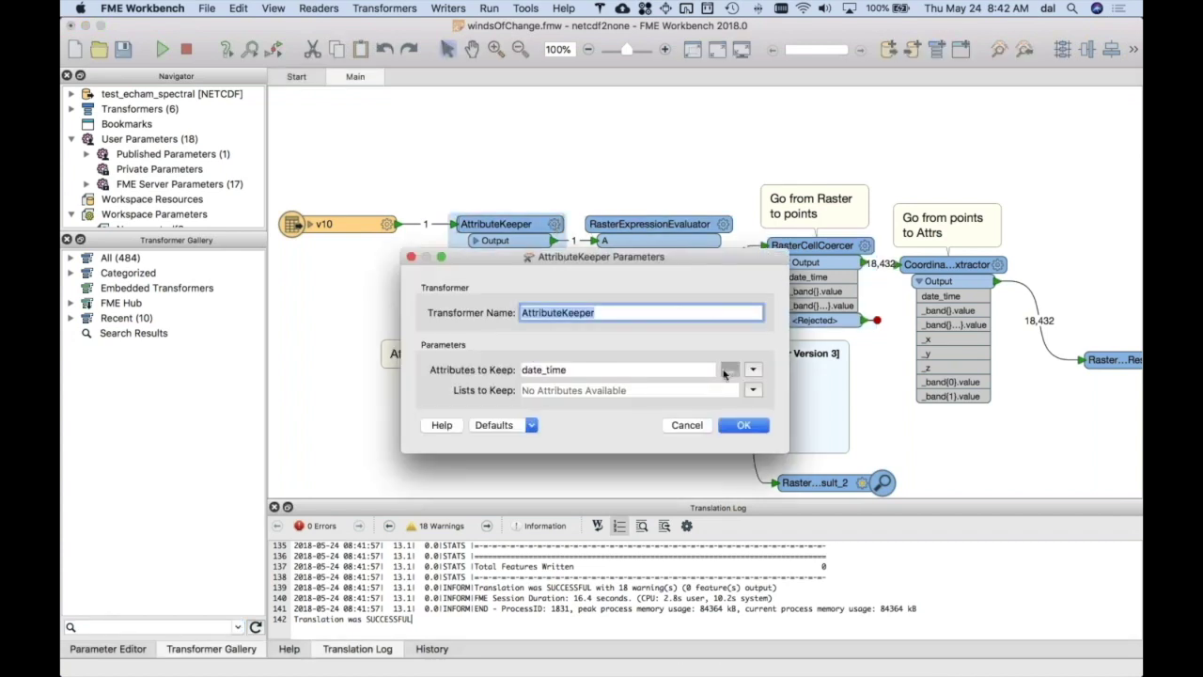
left_click(728, 370)
scroll(631, 364, "down", 3)
scroll(630, 364, "up", 4)
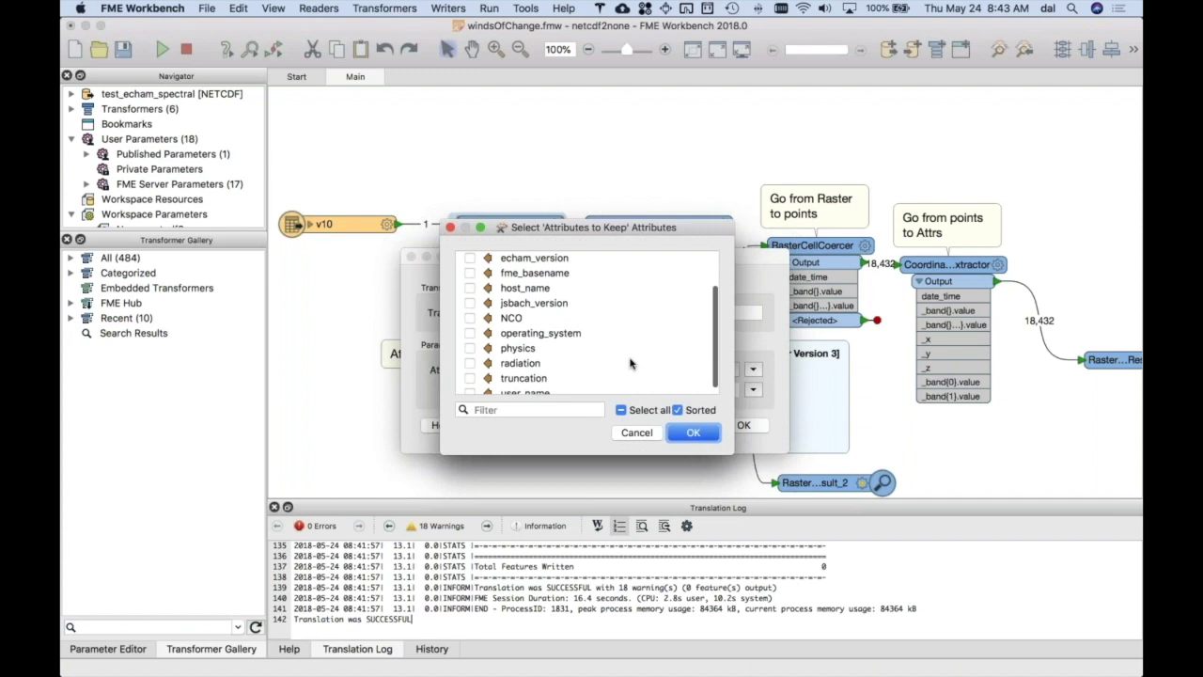
left_click(692, 433)
left_click(687, 425)
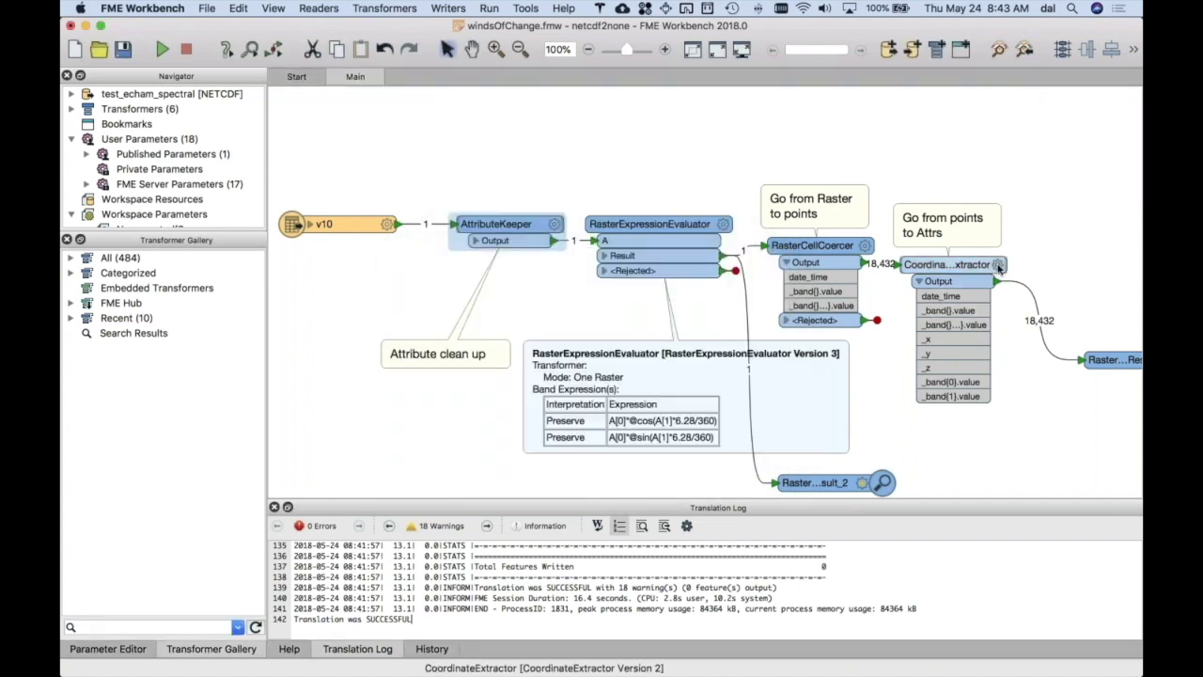
Widen the CoordinateExtractor to show its full name, then glance at its settings without changes.
mouse_move(1001, 278)
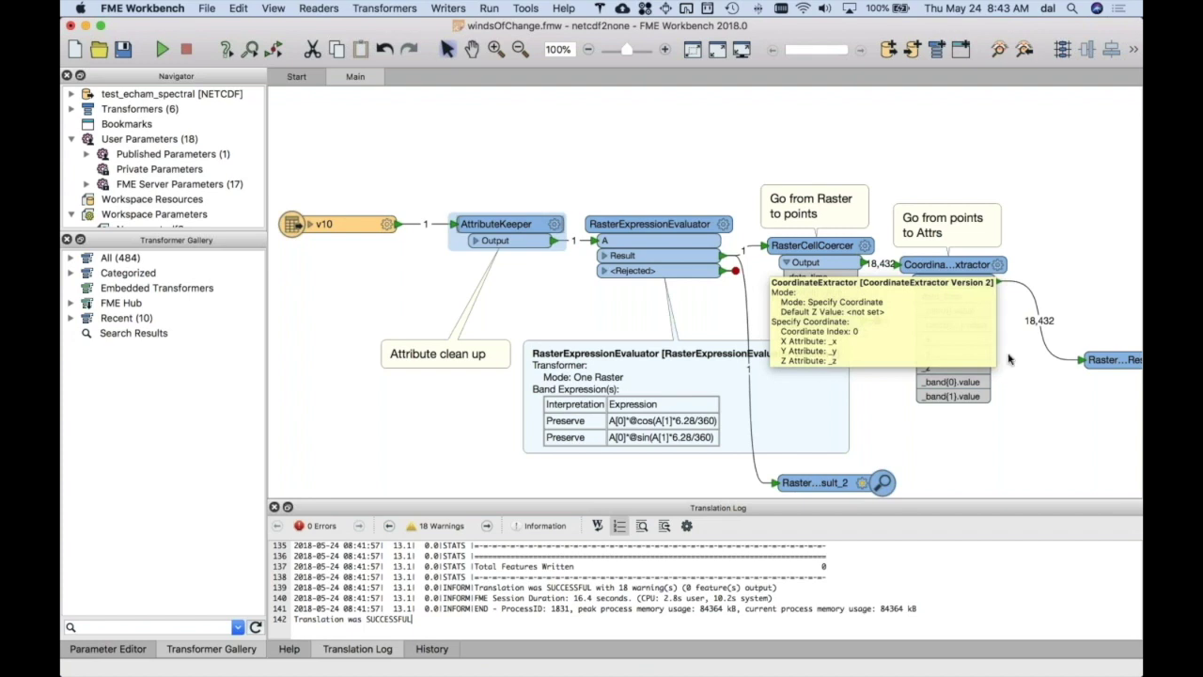
scroll(1030, 442, "right", 2)
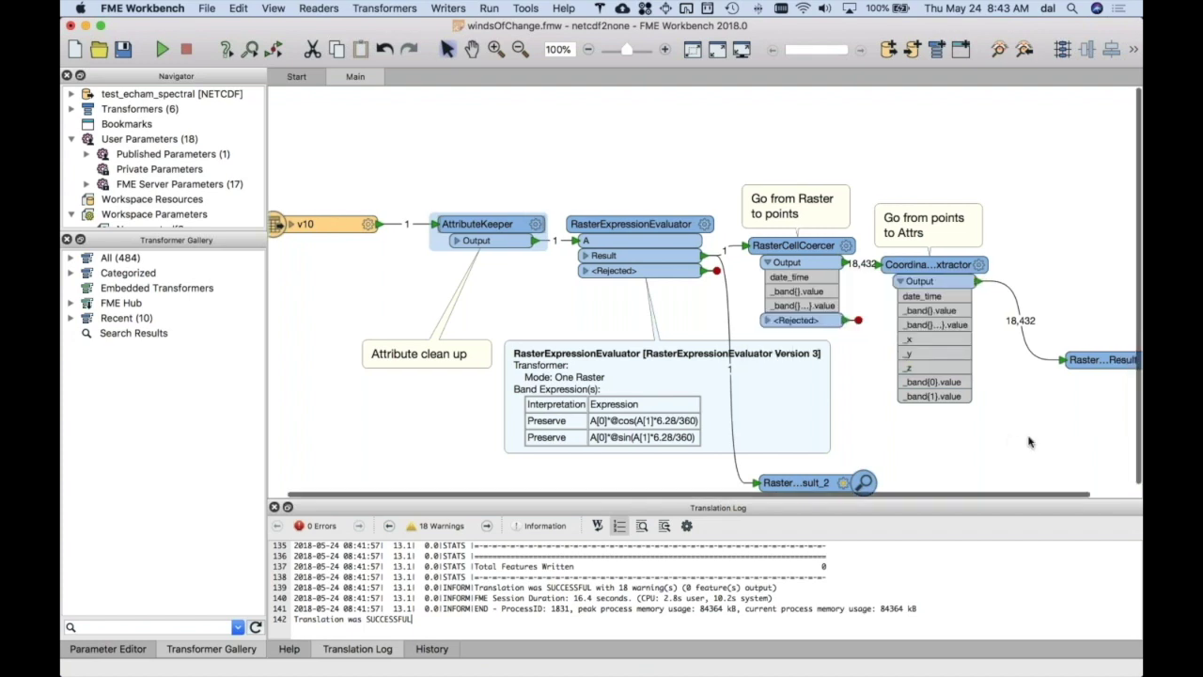
scroll(1030, 441, "right", 3)
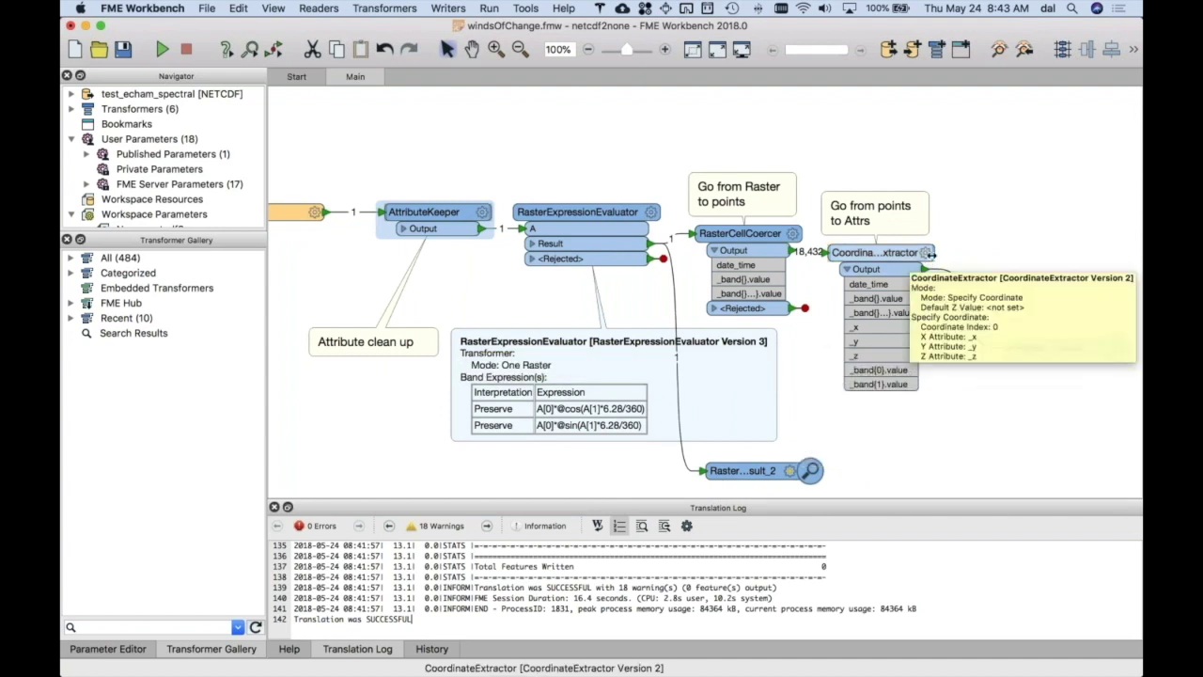
left_click_drag(931, 253, 963, 253)
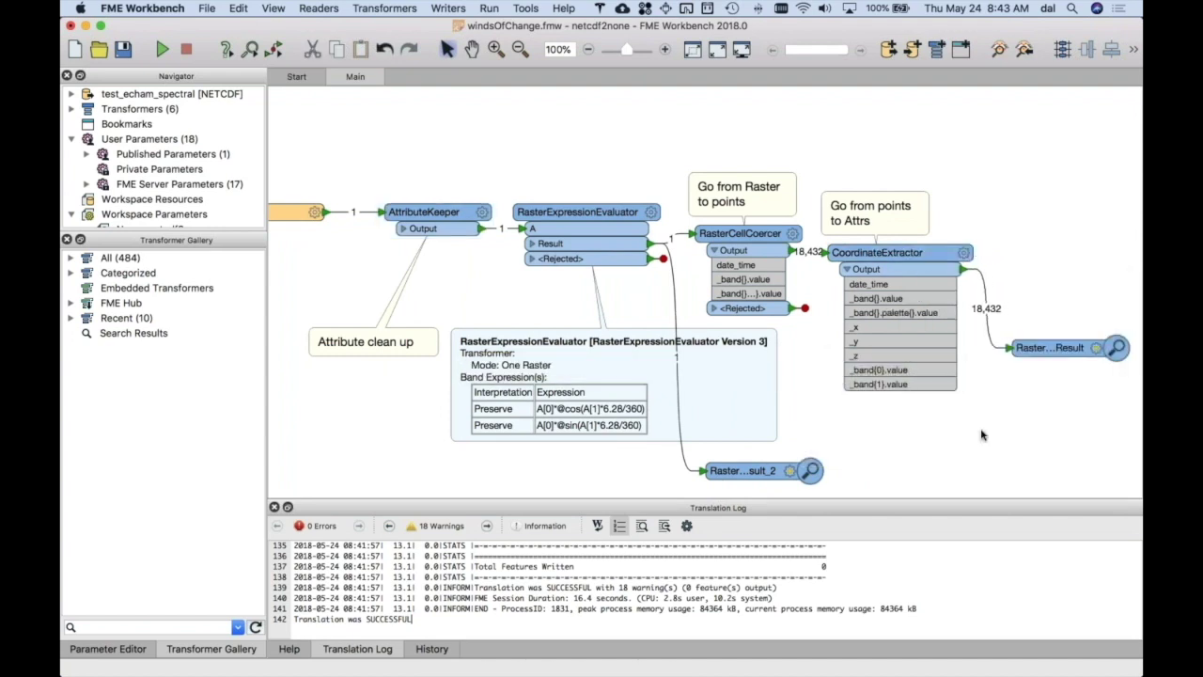
left_click(964, 252)
key("Escape")
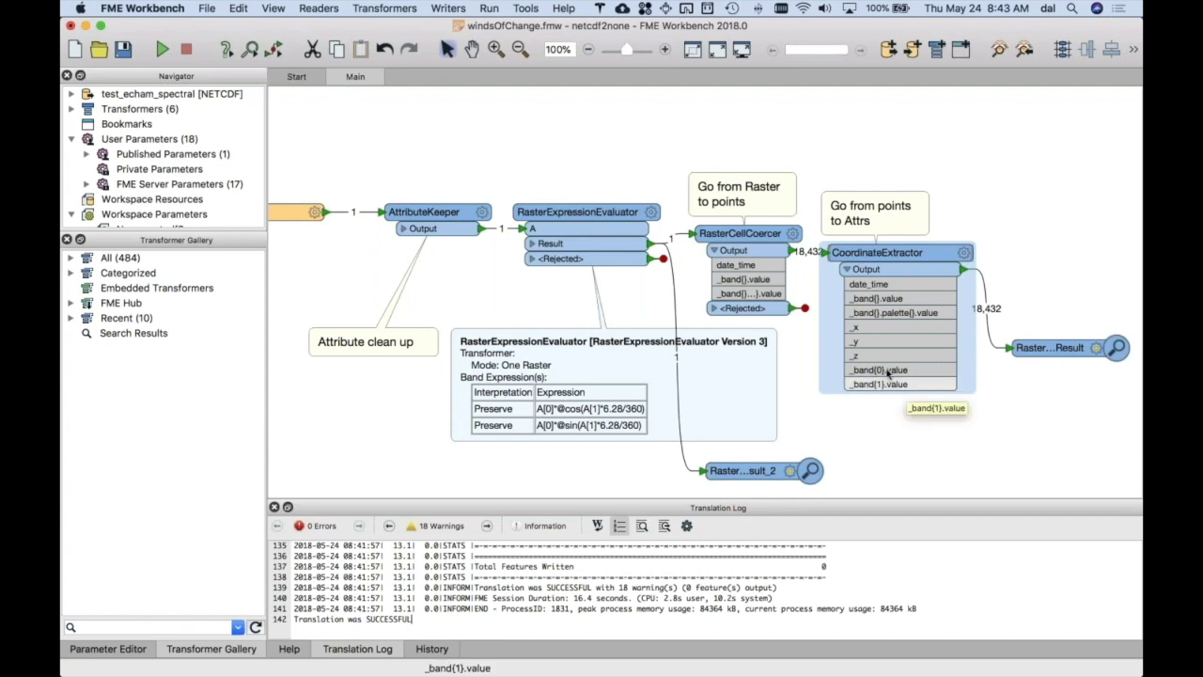
Try exposing 2 elements of the _band{}.value list, cancel it, and switch to FME Data Inspector.
right_click(887, 299)
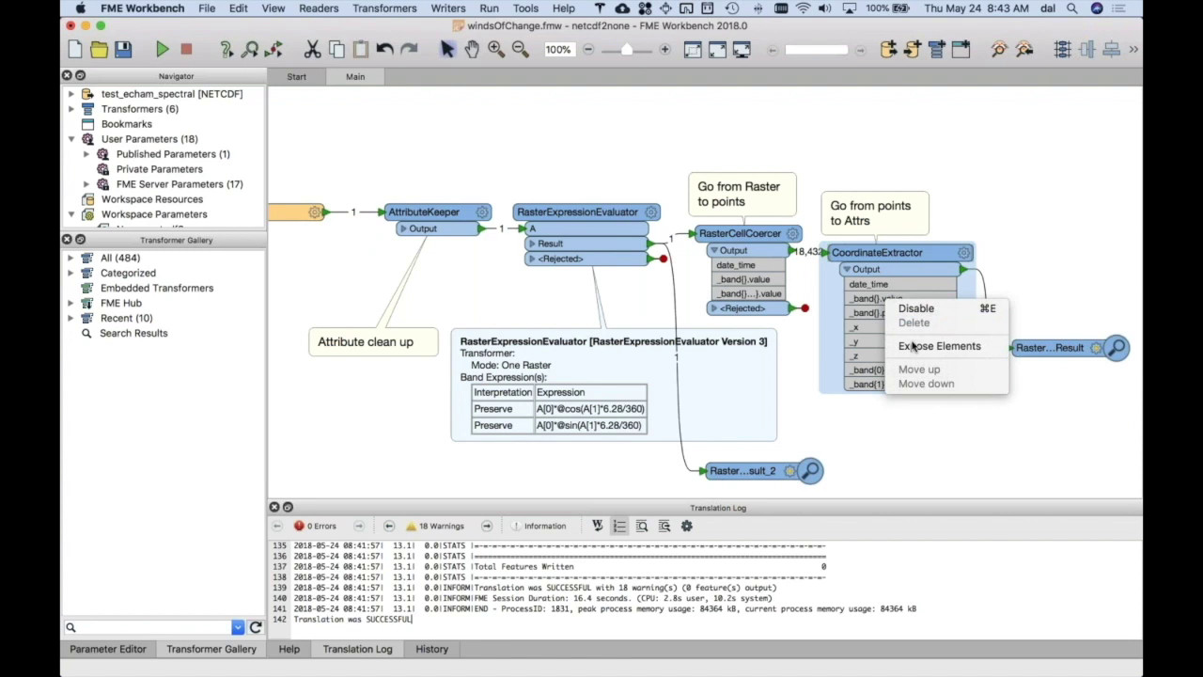
left_click(898, 438)
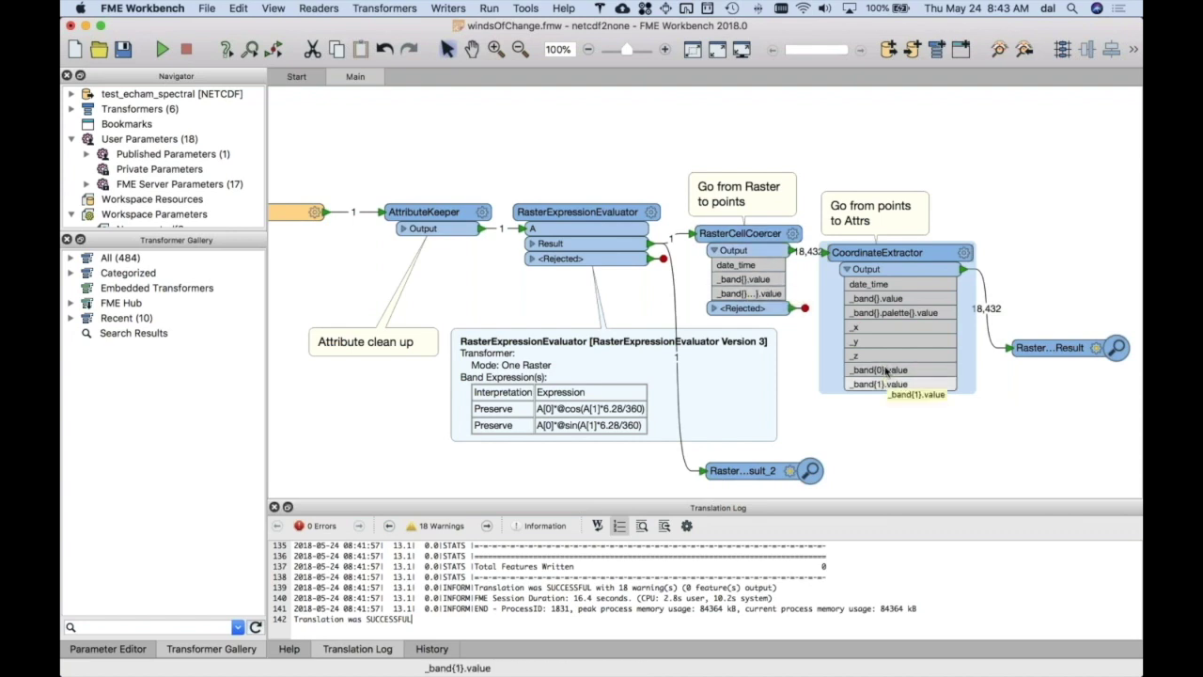
right_click(905, 301)
left_click(952, 346)
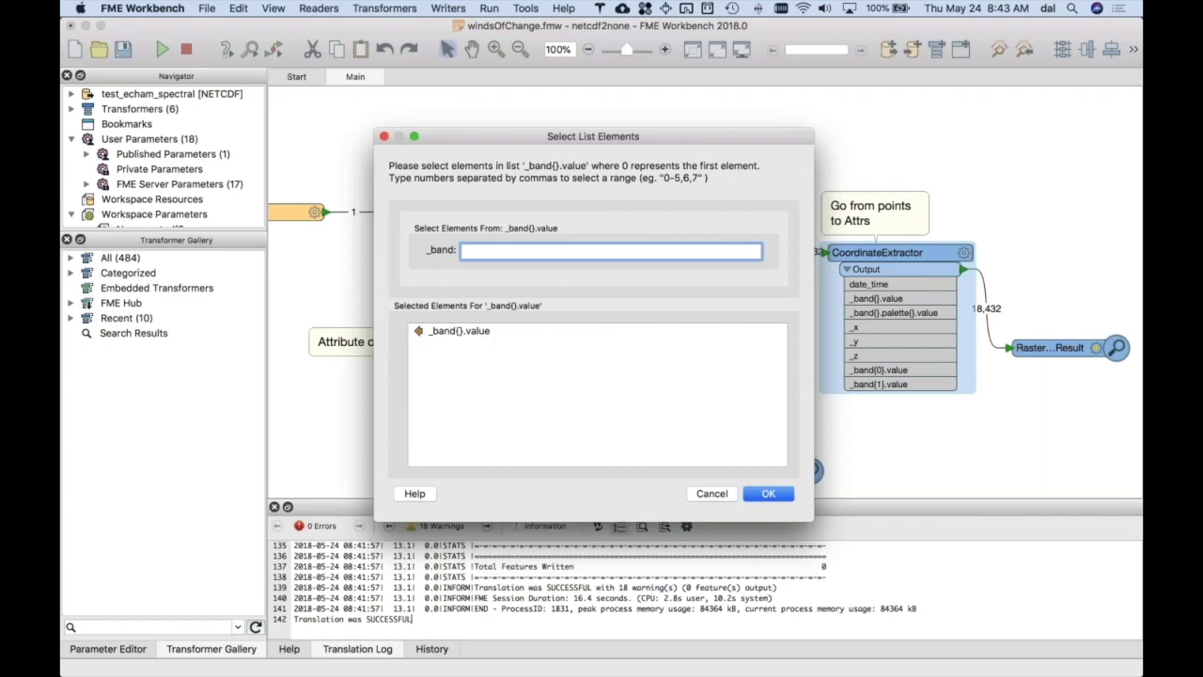
type("2")
left_click(722, 499)
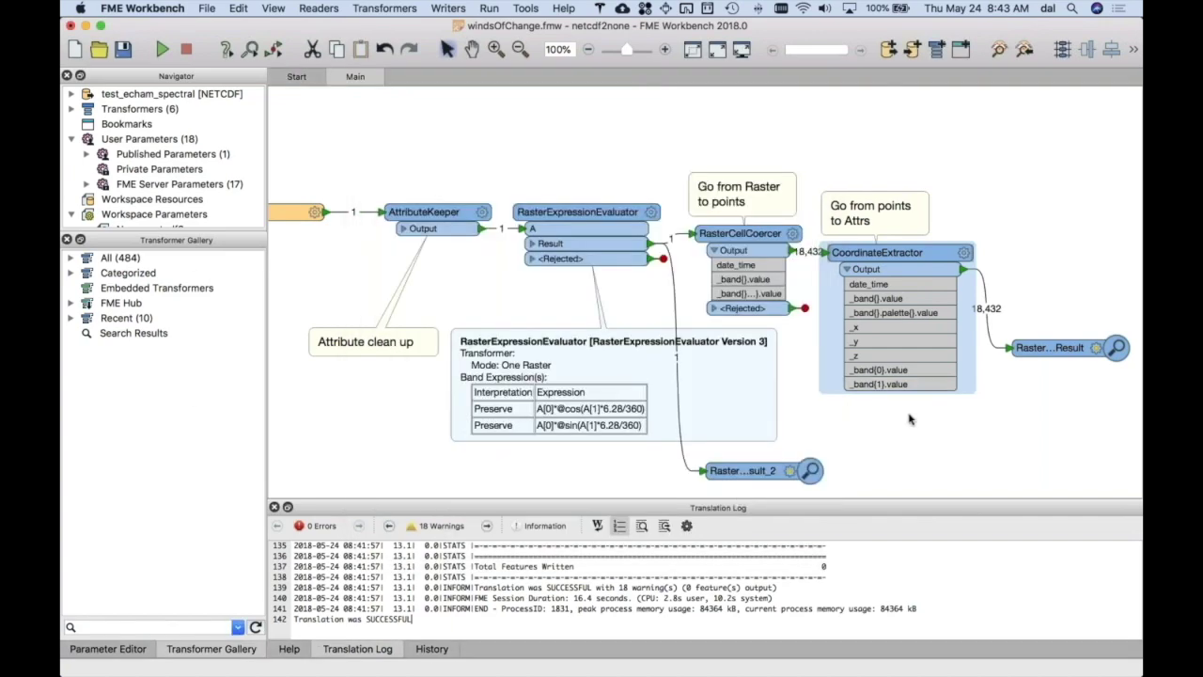
key("super+Tab")
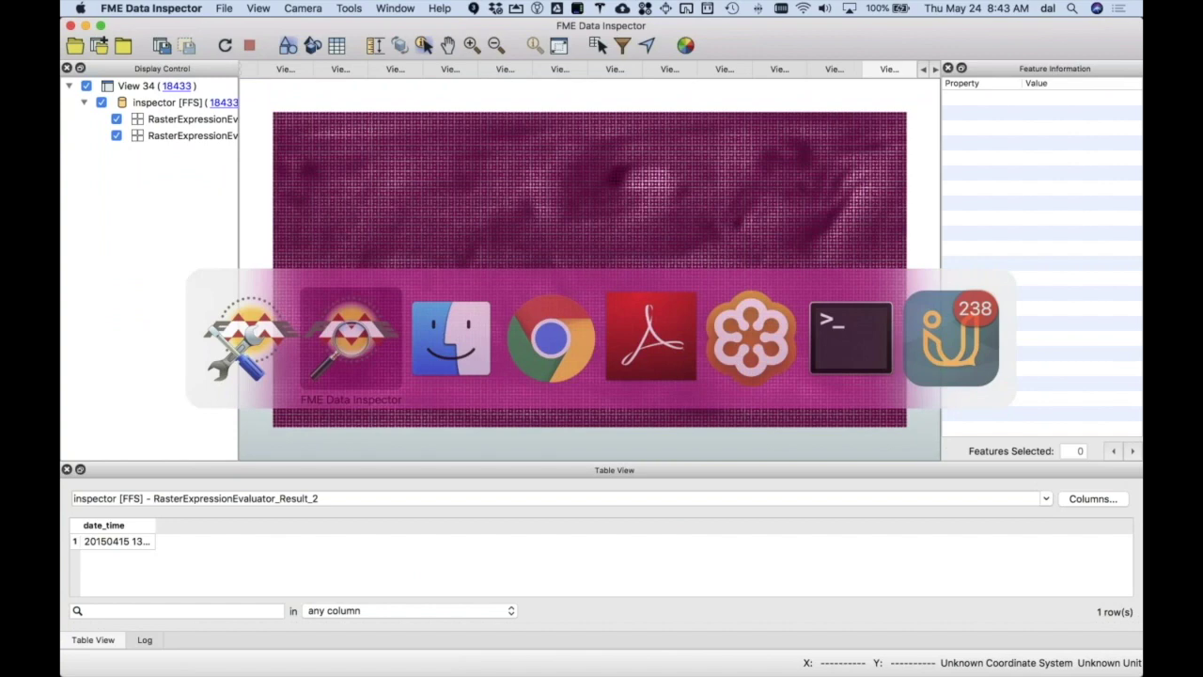
Show only the RasterExpressionEvaluator_Result point layer and select a point to read its U/V values.
left_click(100, 102)
left_click(115, 120)
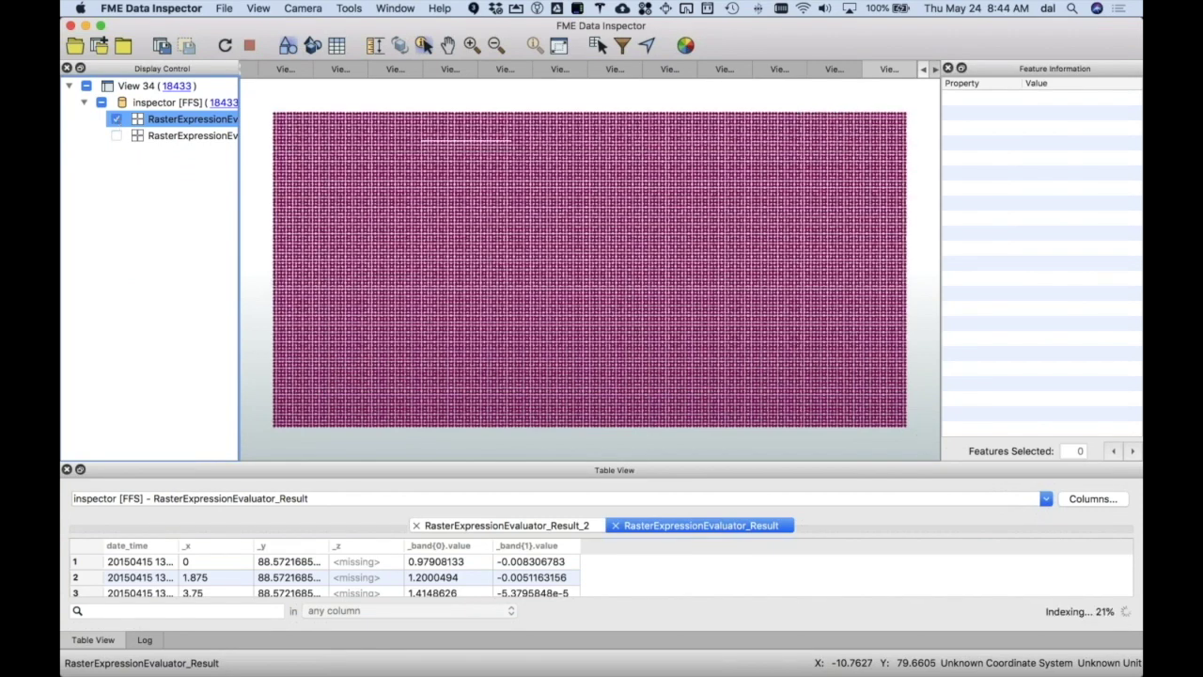
left_click(360, 264)
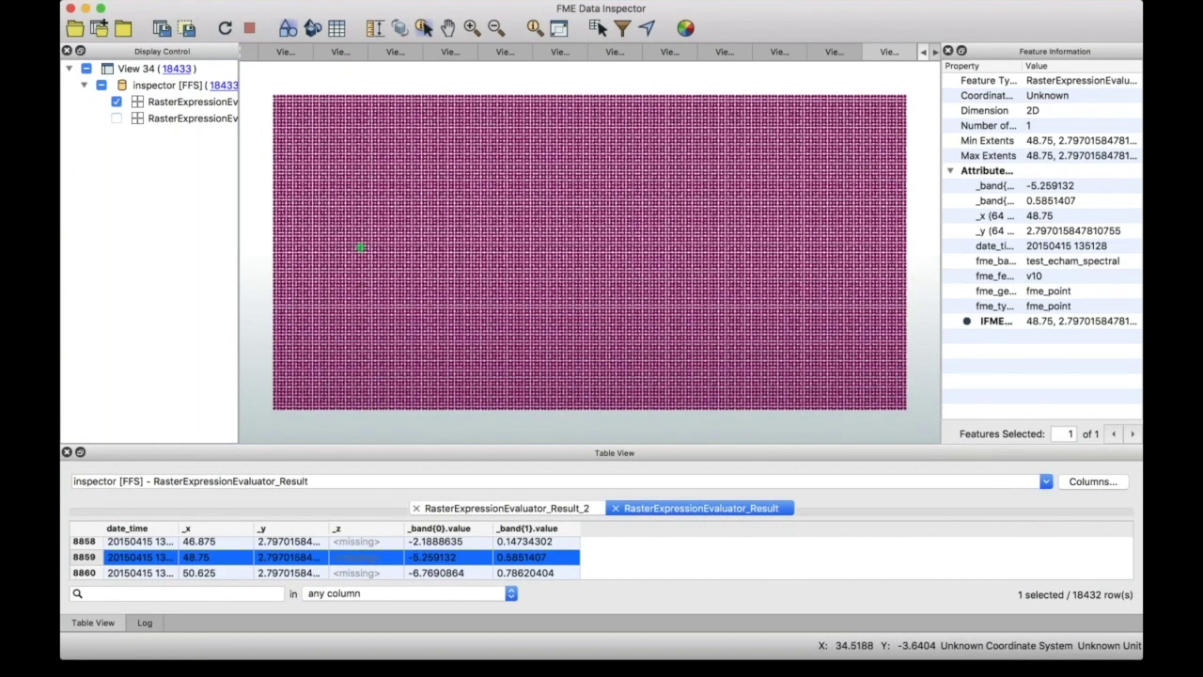
Compare against the grey Result_2 raster layer, hide it, and return to FME Workbench.
left_click(117, 101)
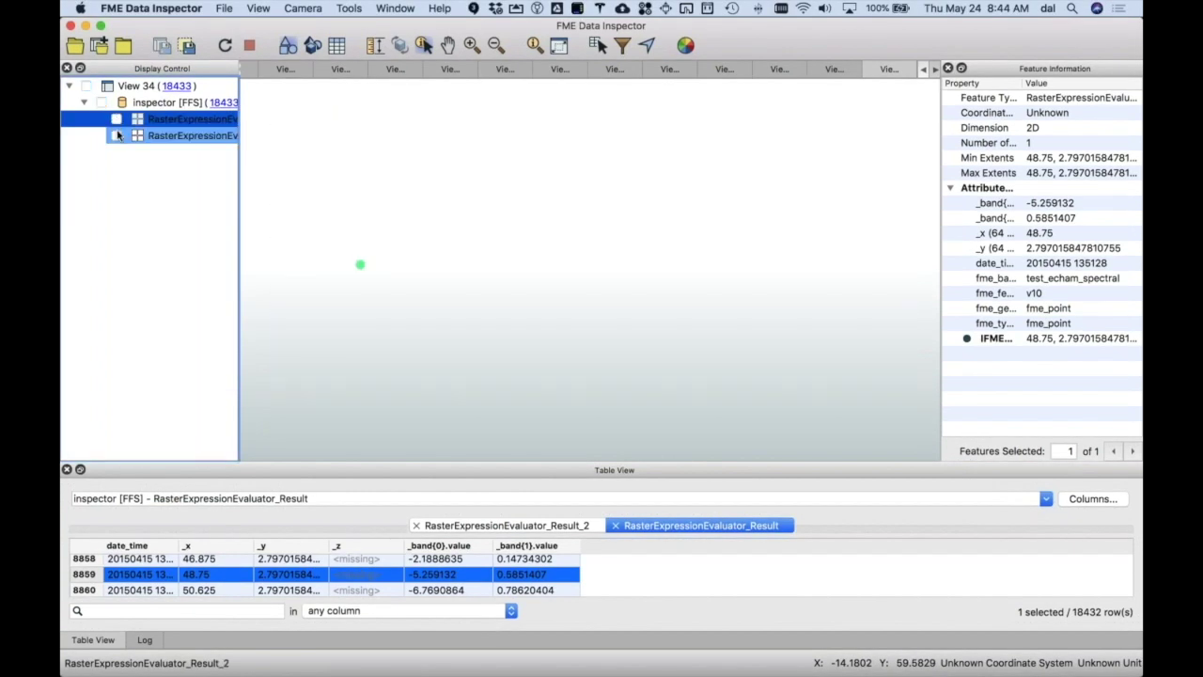
left_click(117, 118)
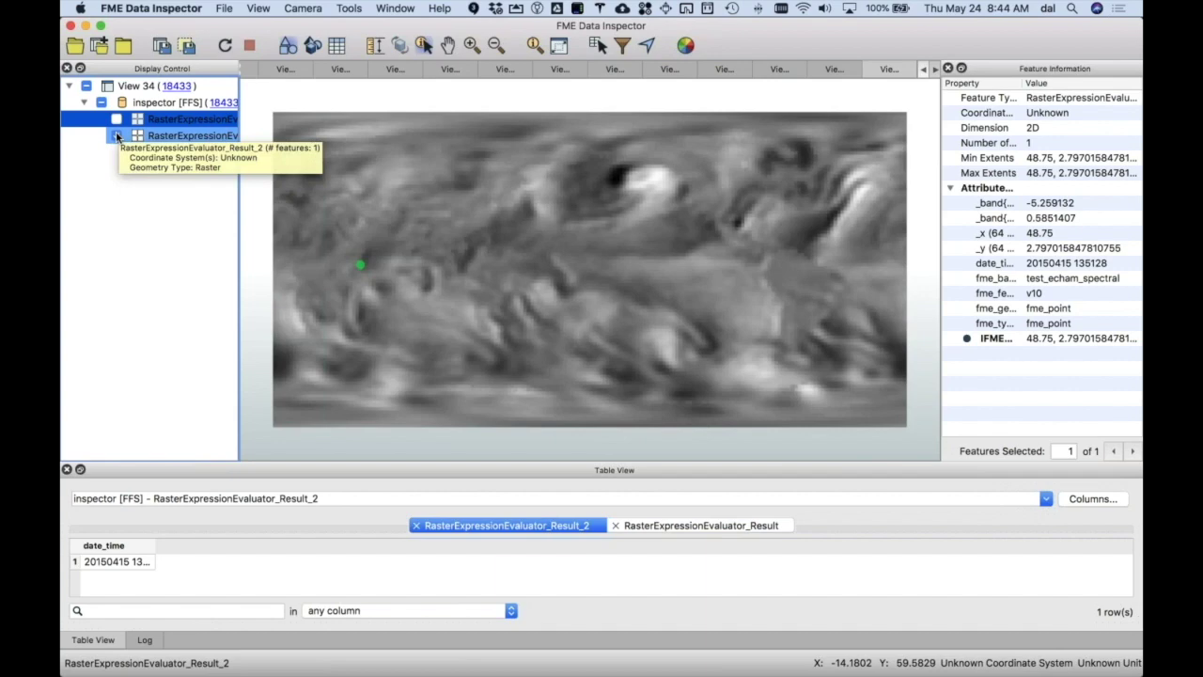
left_click(117, 137)
key("super+Tab")
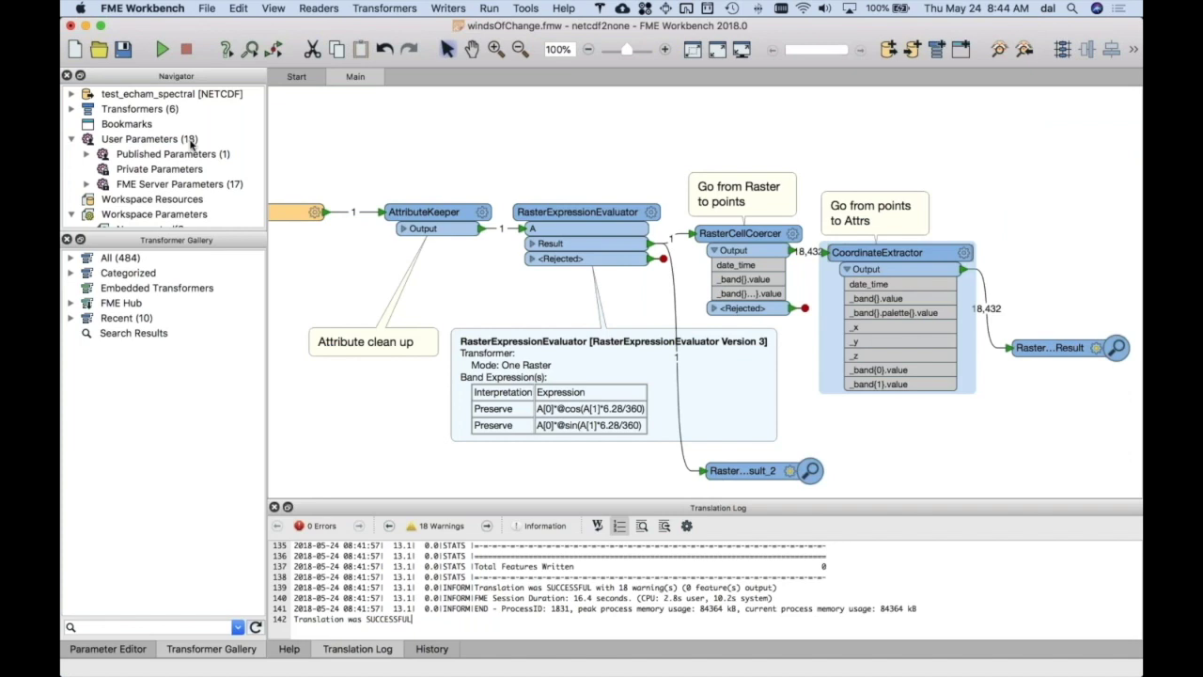
Switch from FME Workbench to the Winds of Change slide in Google Chrome.
key("super+Tab")
key("super+Tab")
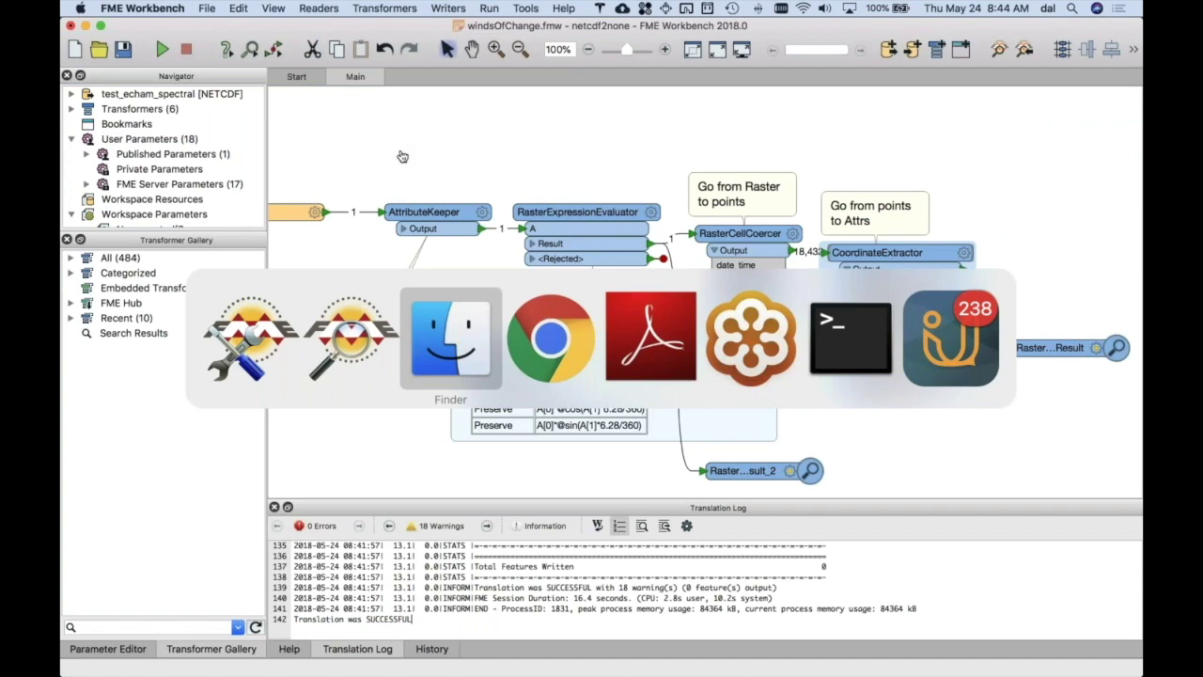
key("super+Tab")
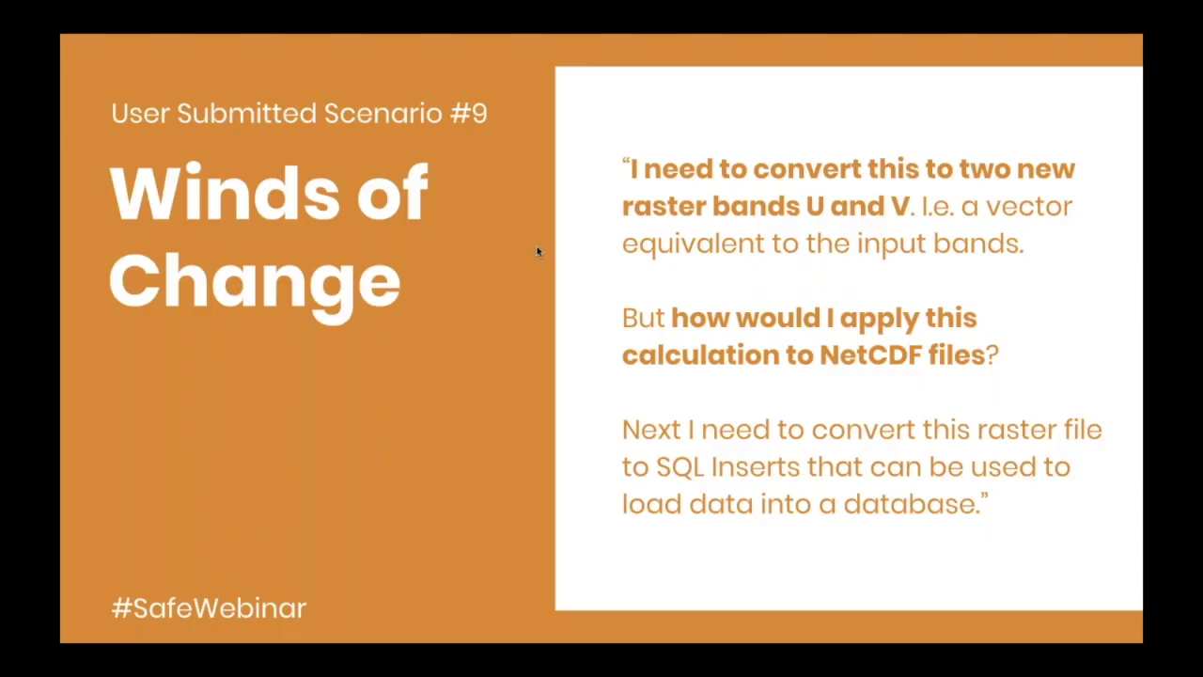